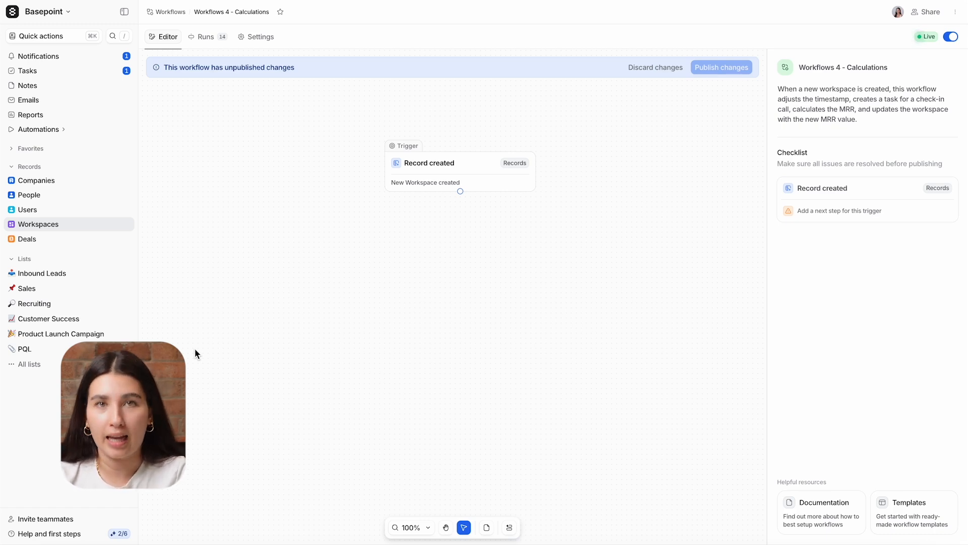
Add an empty step below the Record created trigger and browse to the Calculations blocks.
{"action": "left_click", "coordinate": [410, 188]}
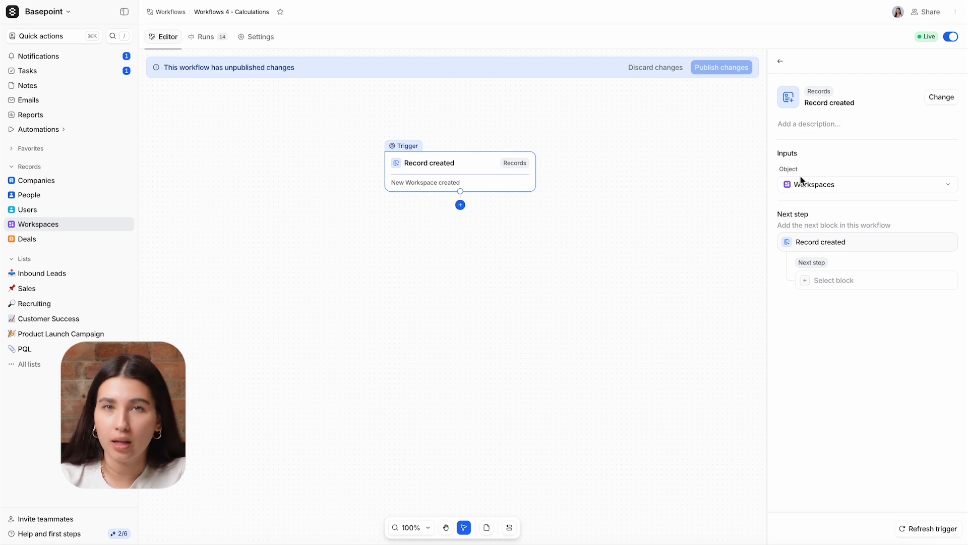
{"action": "left_click", "coordinate": [460, 204]}
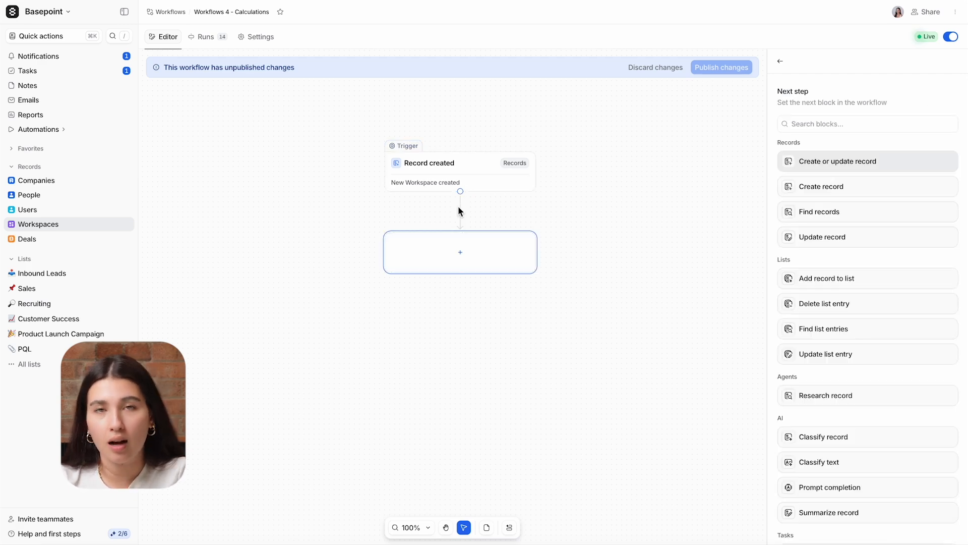
{"action": "scroll", "coordinate": [858, 262], "scroll_direction": "down", "scroll_amount": 3}
{"action": "scroll", "coordinate": [858, 265], "scroll_direction": "down", "scroll_amount": 4}
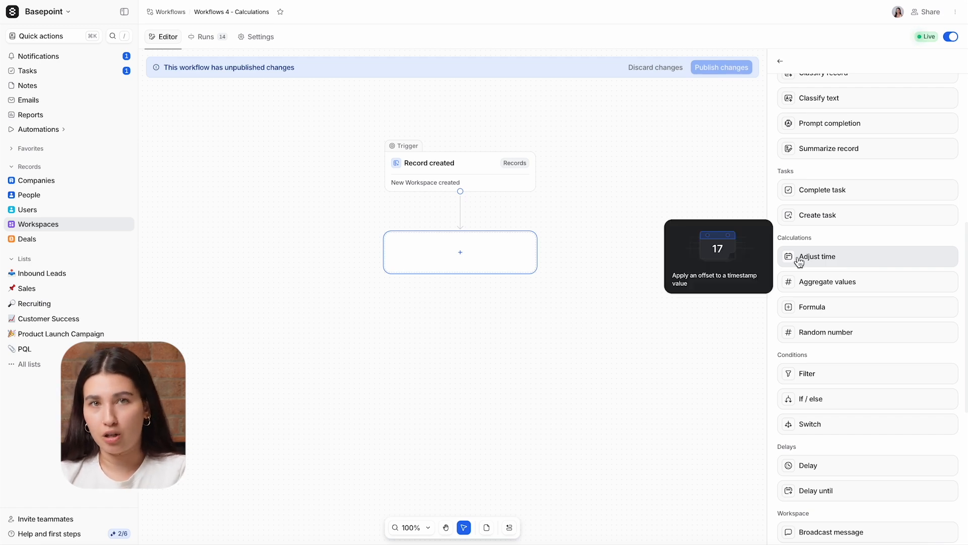
Add an Adjust time step offsetting the record's Created at by 1 week.
{"action": "left_click", "coordinate": [852, 257]}
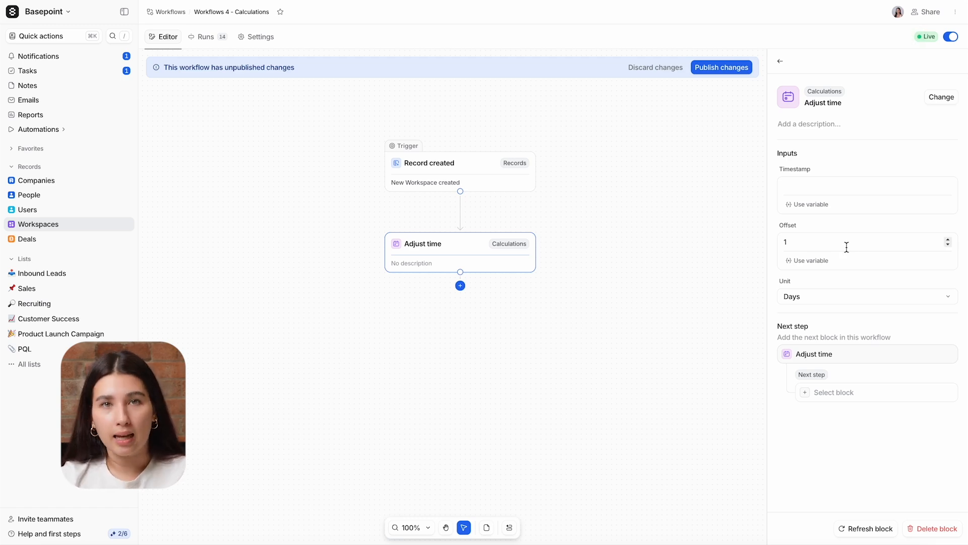
{"action": "left_click", "coordinate": [808, 203]}
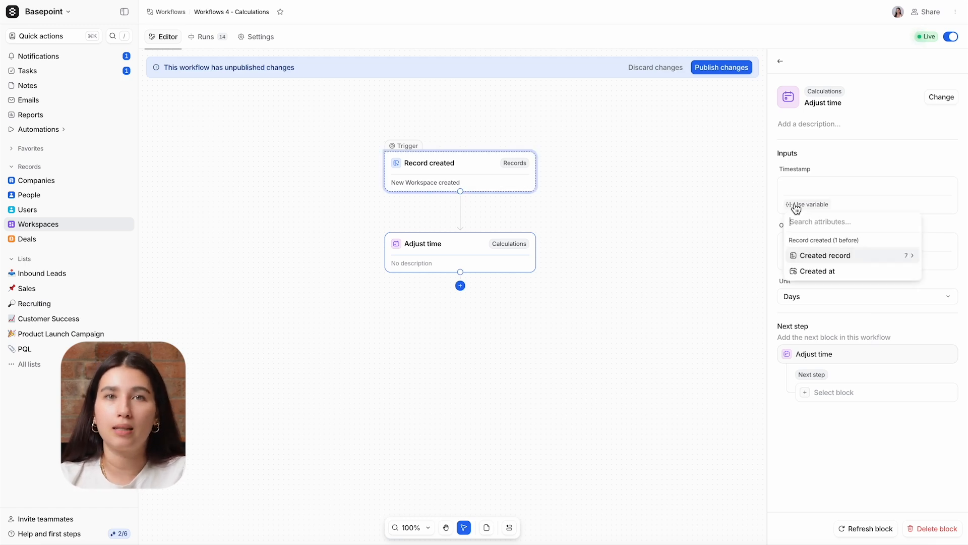
{"action": "left_click", "coordinate": [814, 272]}
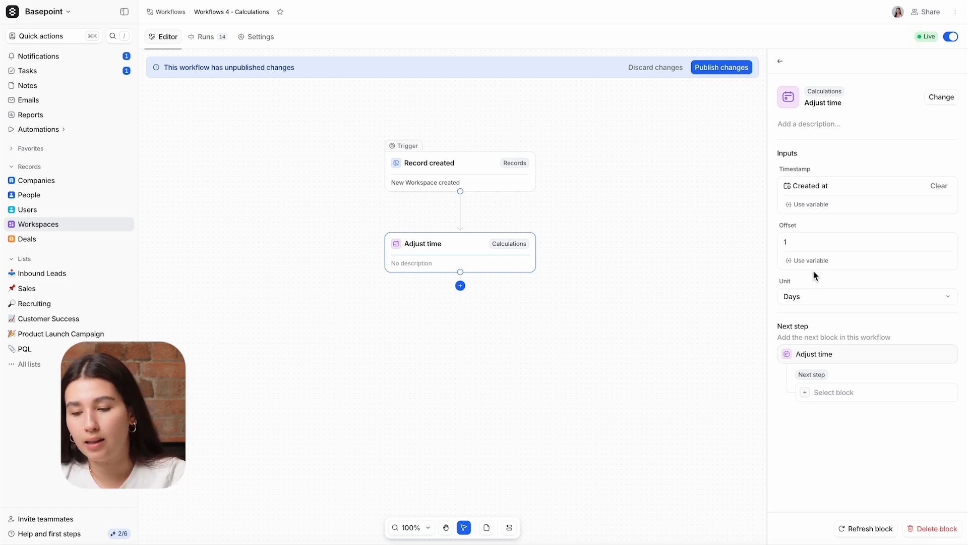
{"action": "left_click", "coordinate": [813, 296]}
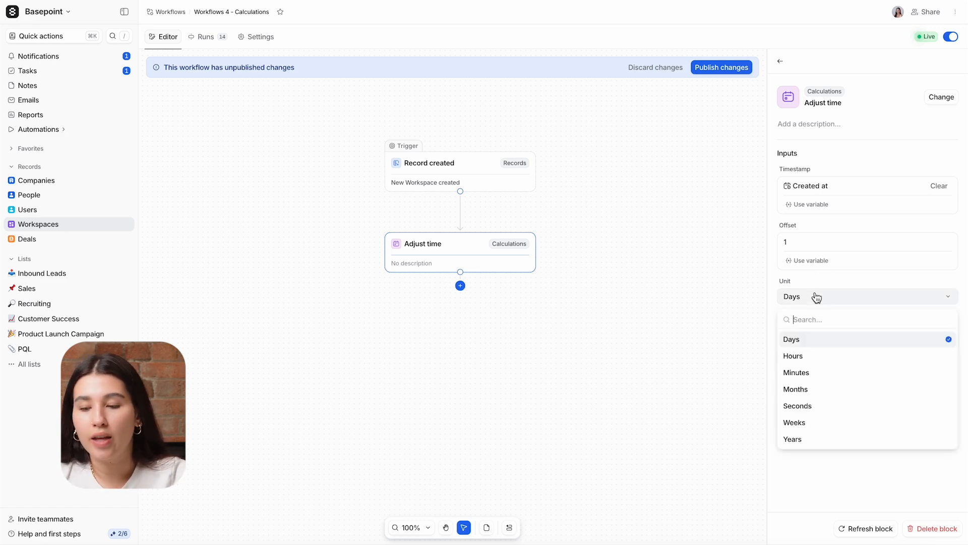
{"action": "left_click", "coordinate": [816, 423]}
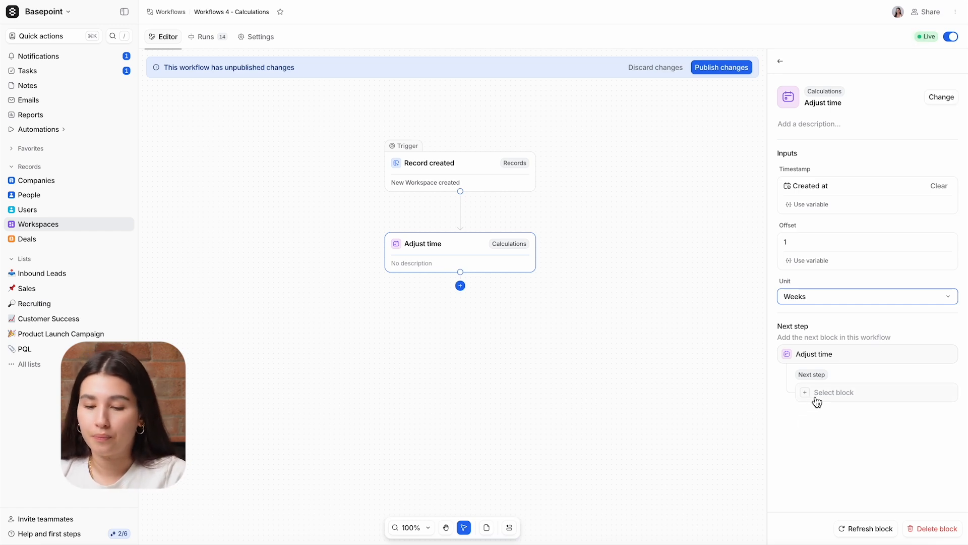
{"action": "left_click", "coordinate": [817, 399]}
Add a Create task step titled 'Check in call', due at the Adjusted timestamp.
{"action": "type", "text": "tas"}
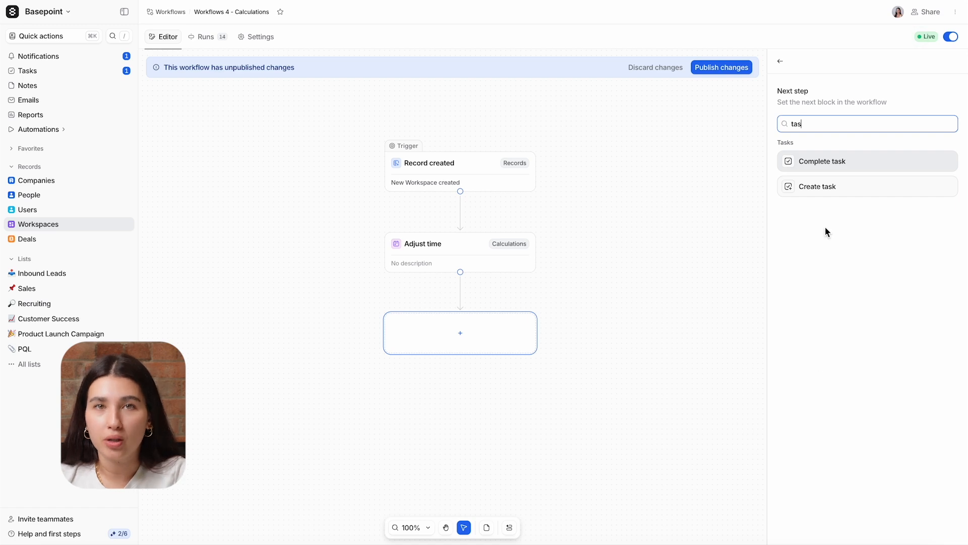
{"action": "left_click", "coordinate": [819, 189]}
{"action": "left_click", "coordinate": [805, 265]}
{"action": "left_click", "coordinate": [827, 312]}
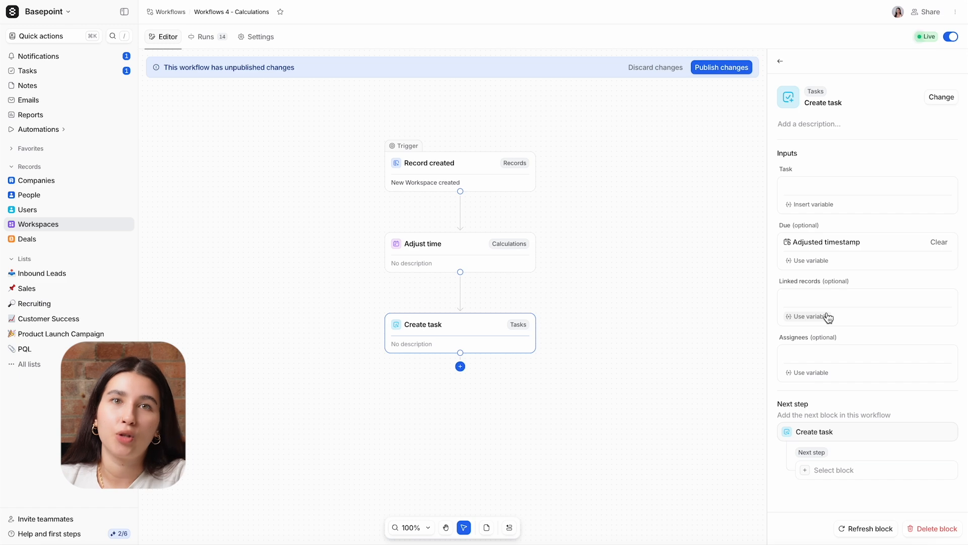
{"action": "left_click", "coordinate": [807, 190]}
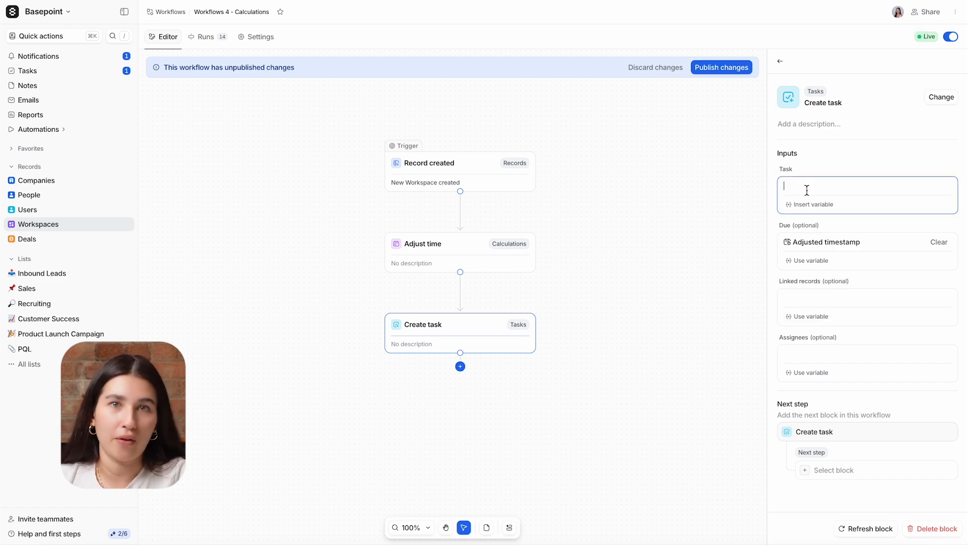
{"action": "type", "text": "Check in call"}
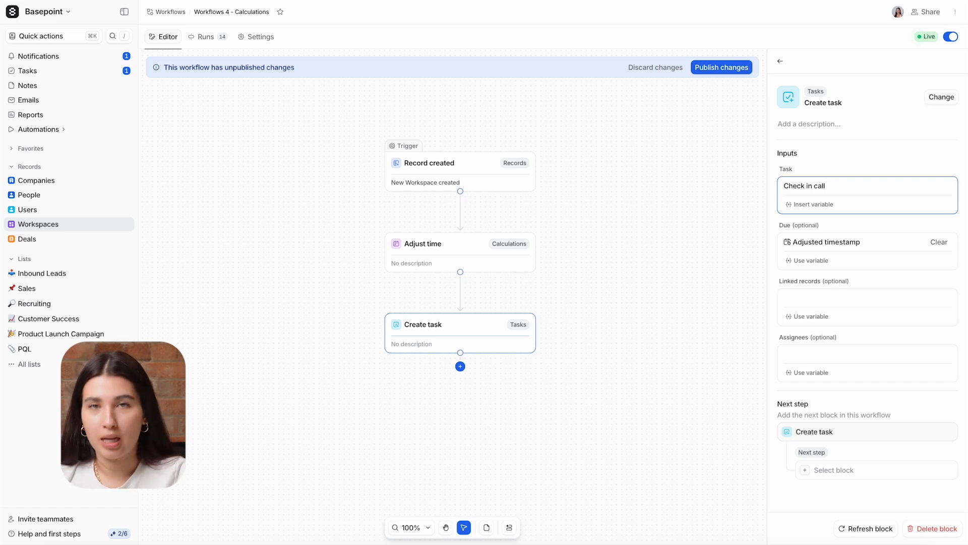
Link the task to the Created record and assign it to the record's Account Owner.
{"action": "left_click", "coordinate": [811, 317]}
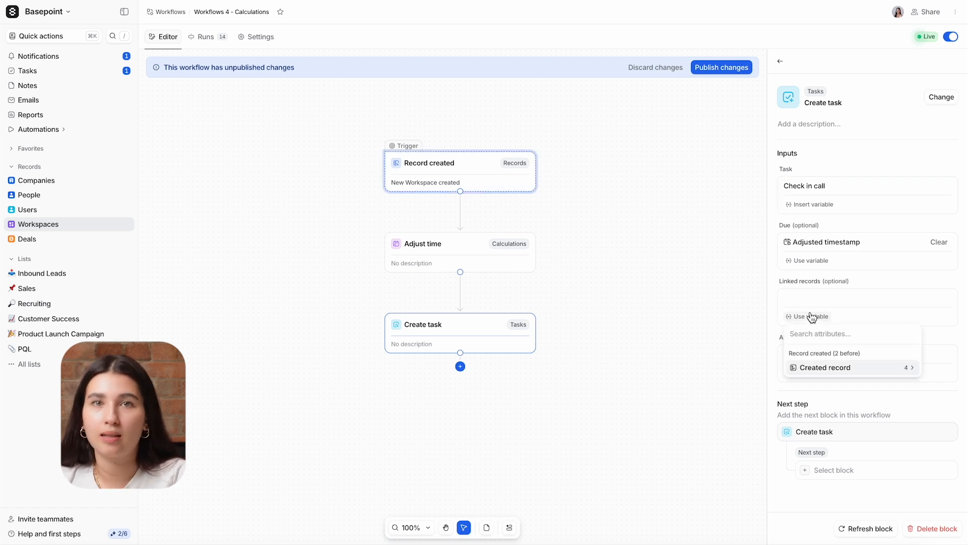
{"action": "left_click", "coordinate": [815, 370]}
{"action": "left_click", "coordinate": [816, 370]}
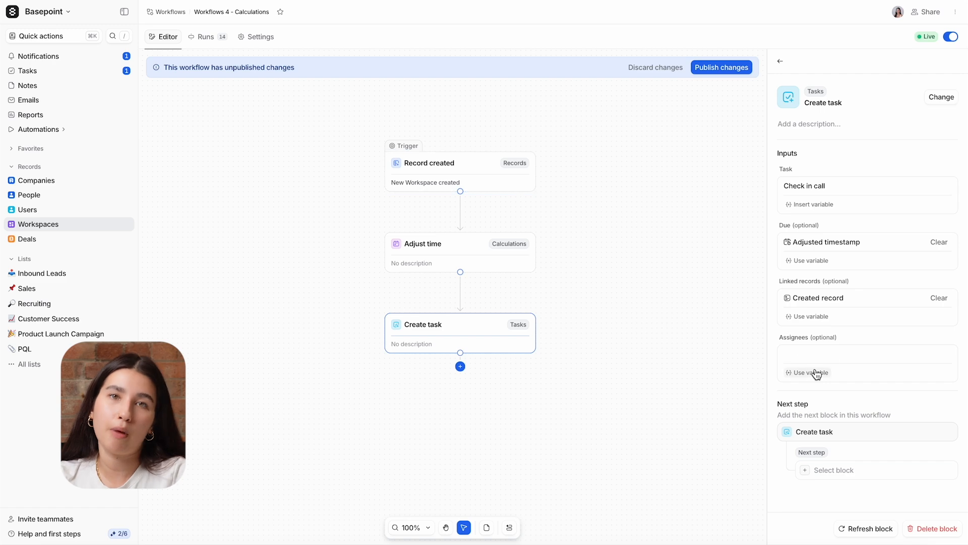
{"action": "left_click", "coordinate": [815, 373]}
{"action": "left_click", "coordinate": [823, 426]}
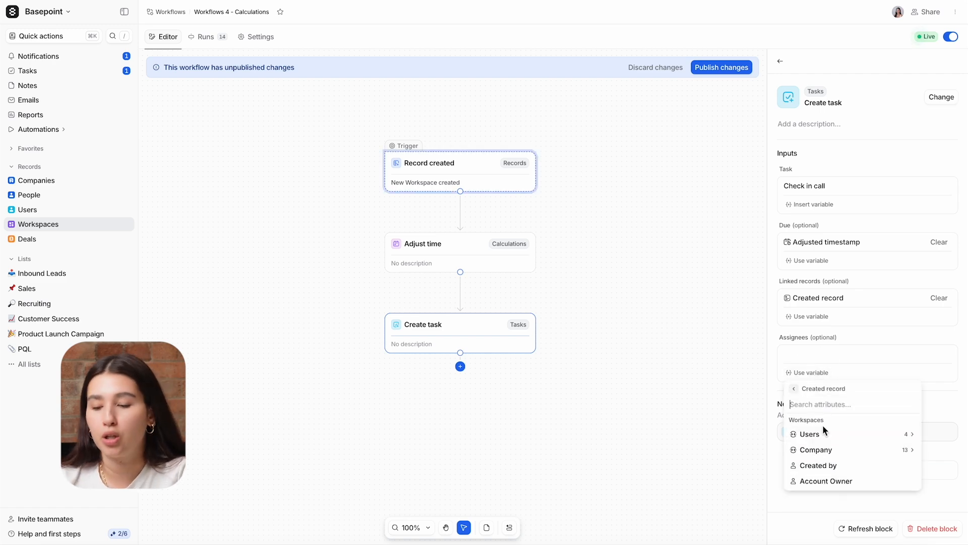
{"action": "left_click", "coordinate": [826, 480]}
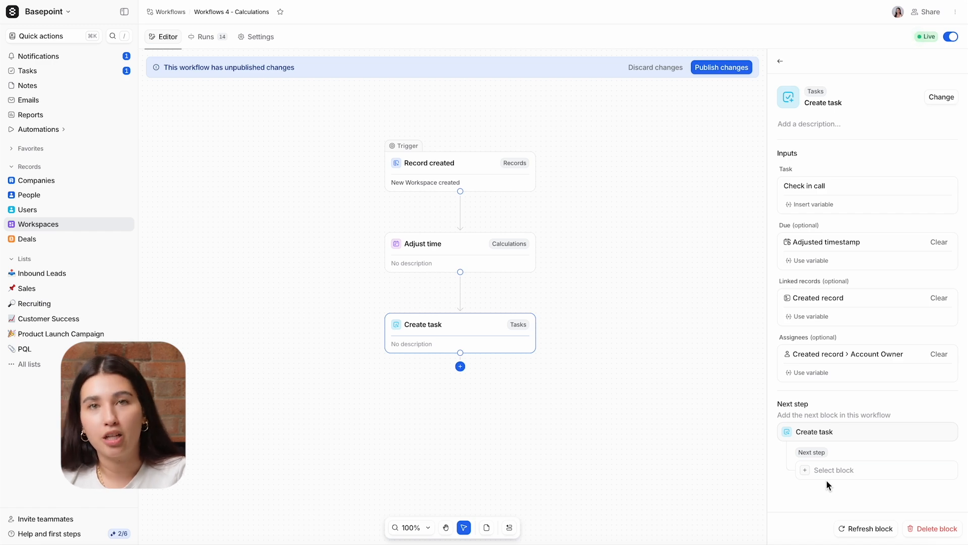
Add a Formula calculation step after the Create task step.
{"action": "left_click", "coordinate": [460, 366]}
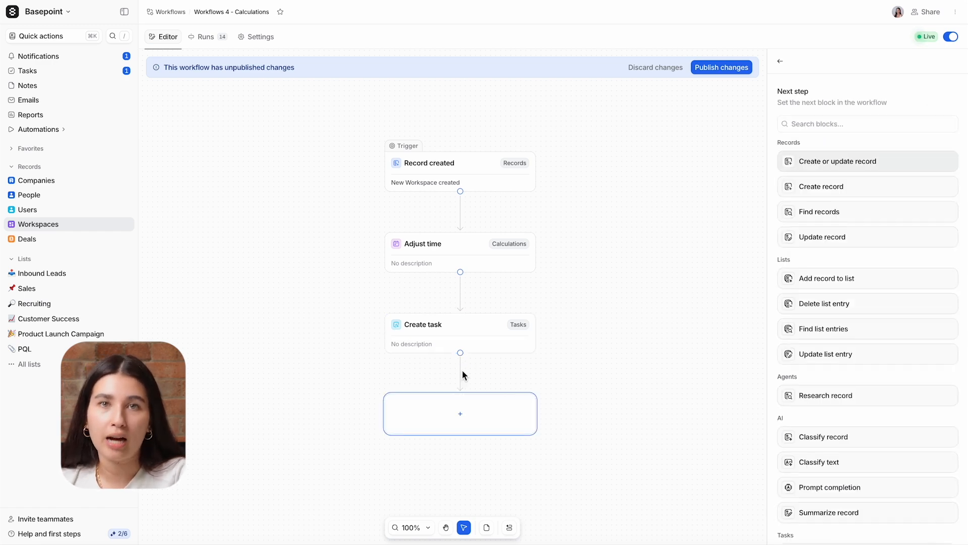
{"action": "scroll", "coordinate": [895, 417], "scroll_direction": "down", "scroll_amount": 6}
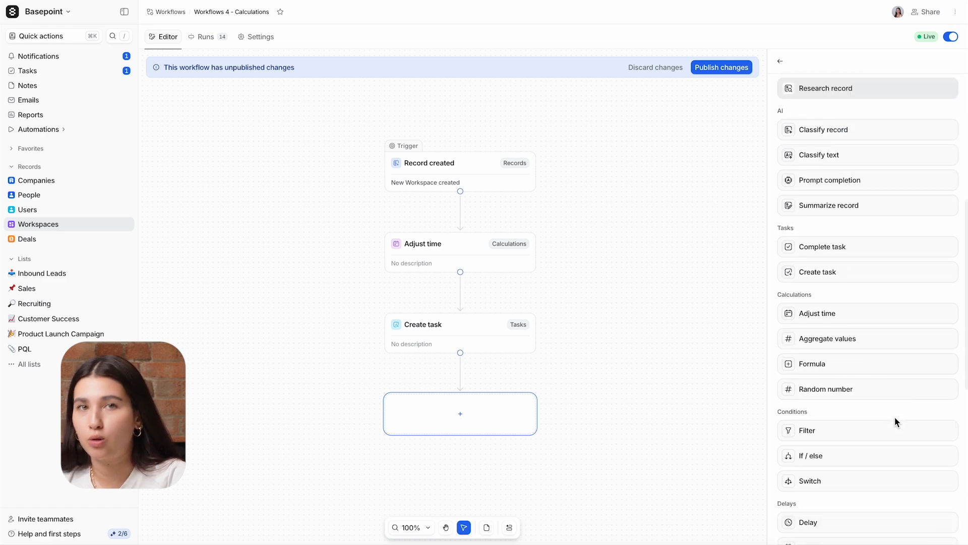
{"action": "left_click", "coordinate": [886, 356]}
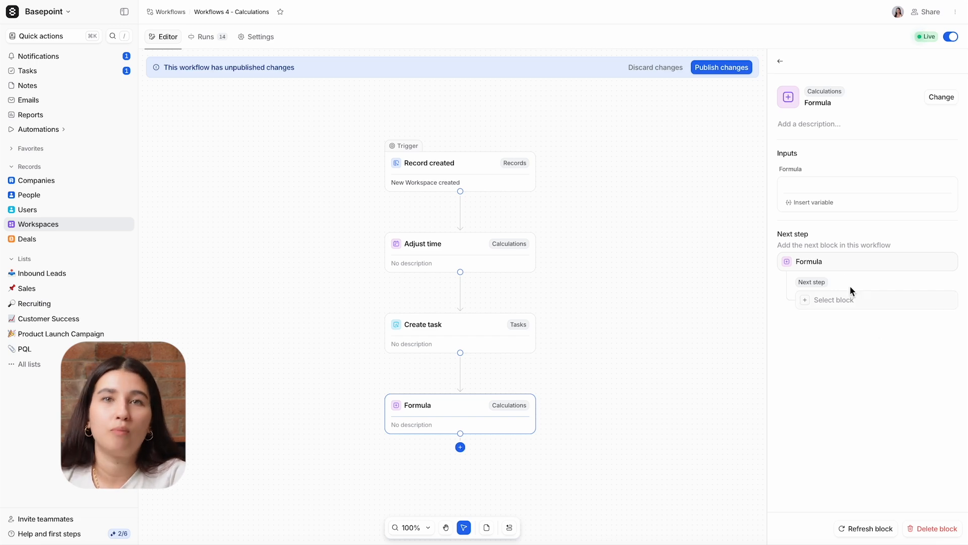
Set the formula to { Created record › ARR } /12.
{"action": "left_click", "coordinate": [814, 203]}
{"action": "left_click", "coordinate": [816, 214]}
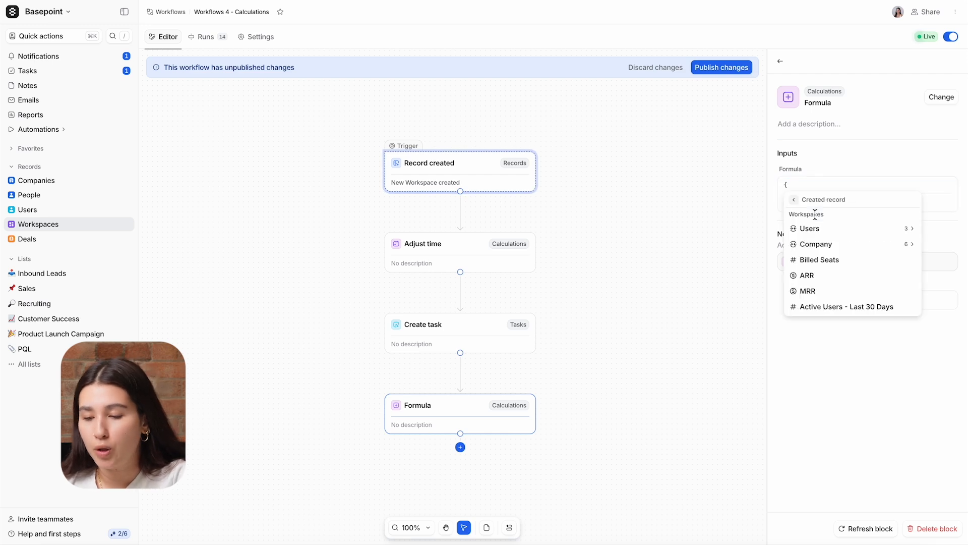
{"action": "left_click", "coordinate": [815, 275]}
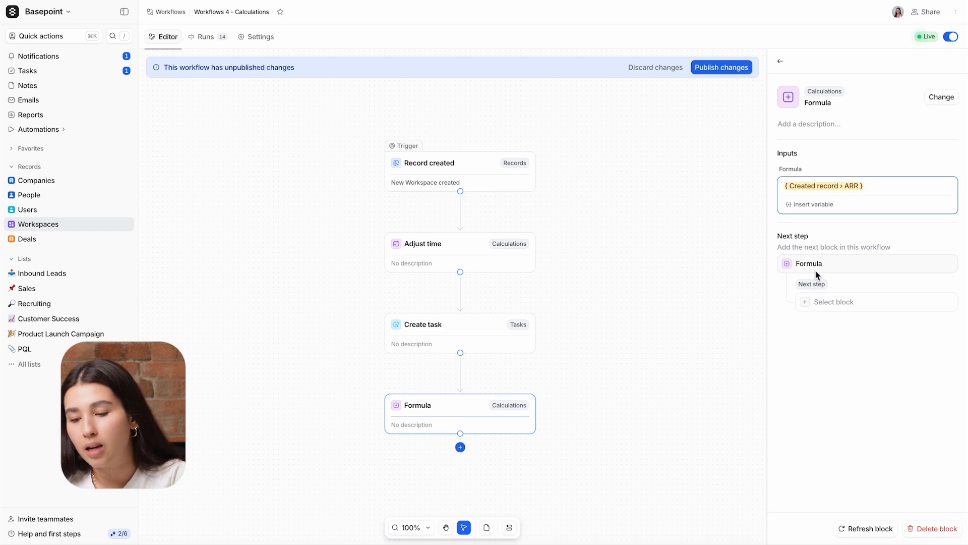
{"action": "type", "text": "/12"}
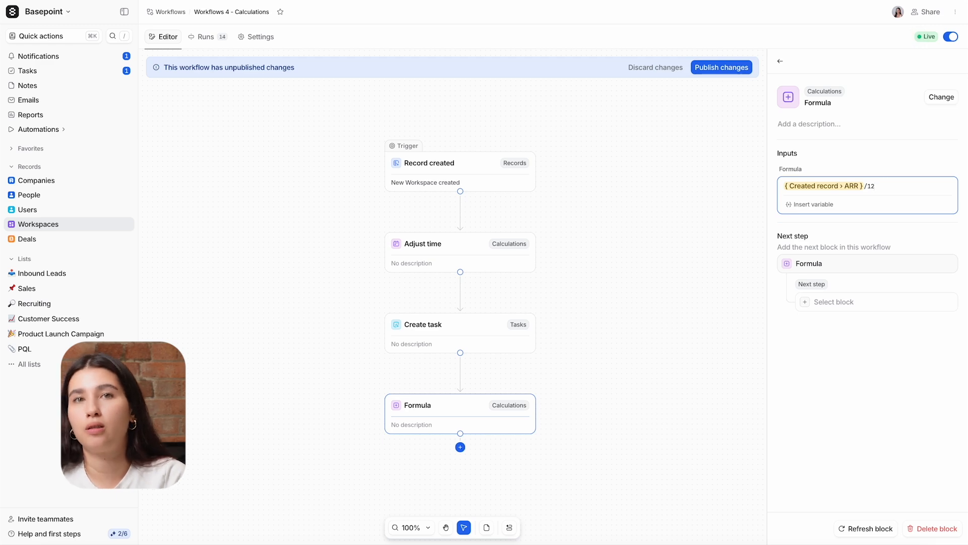
Add an Update record step on the Workspaces object targeting the Created record.
{"action": "left_click", "coordinate": [827, 302]}
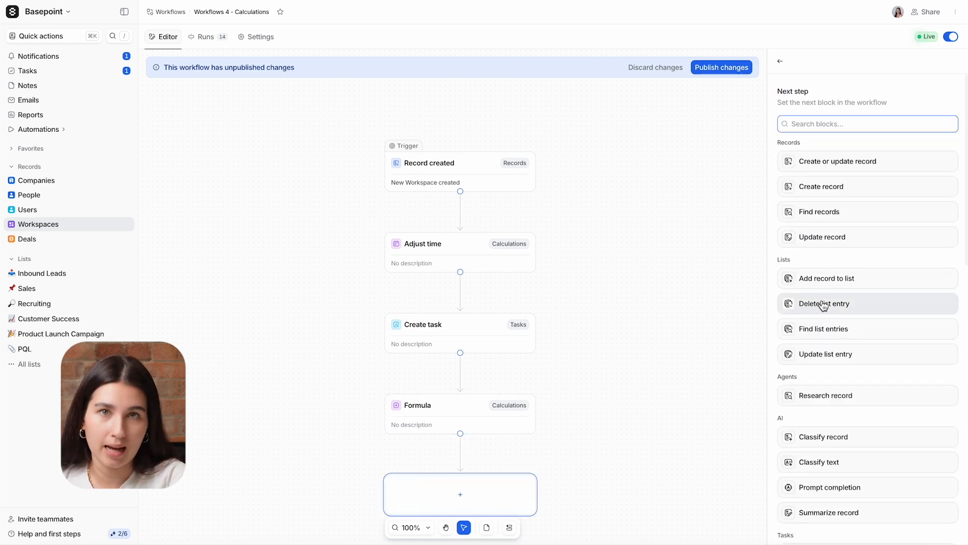
{"action": "left_click", "coordinate": [817, 242]}
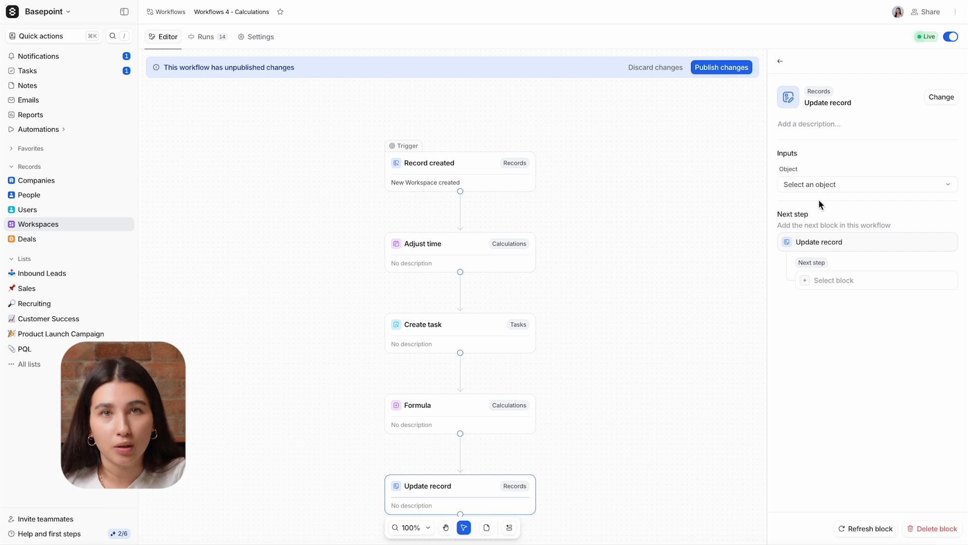
{"action": "left_click", "coordinate": [820, 189]}
{"action": "left_click", "coordinate": [823, 277]}
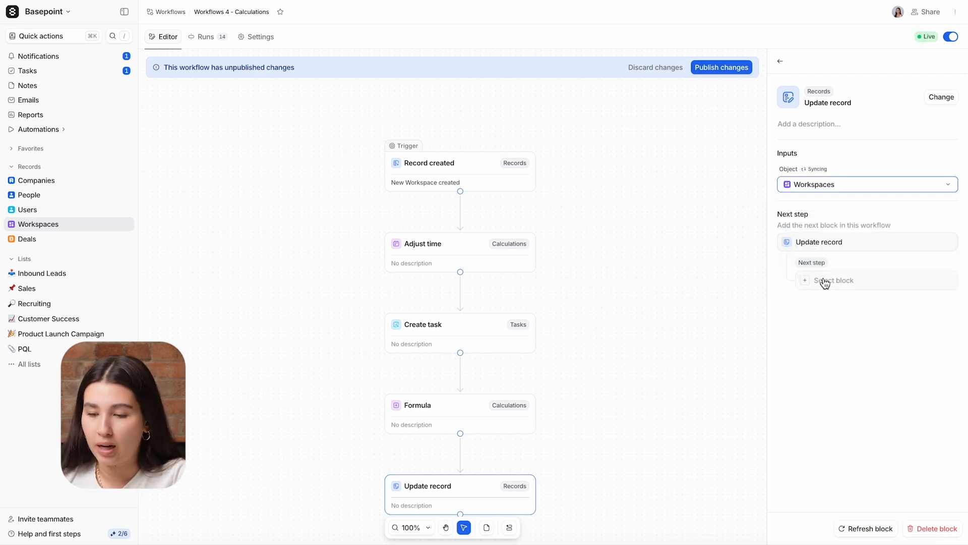
{"action": "left_click", "coordinate": [816, 240]}
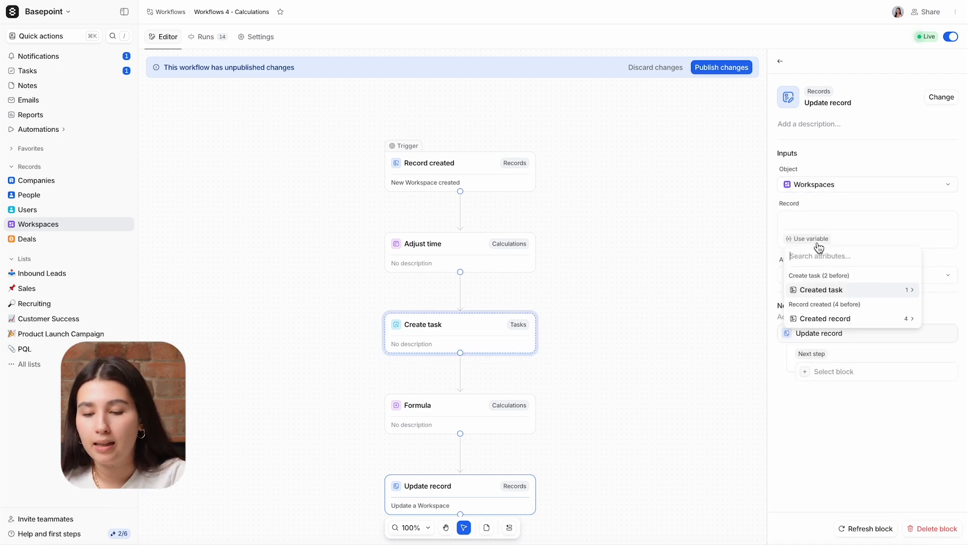
{"action": "left_click", "coordinate": [823, 328]}
{"action": "left_click", "coordinate": [824, 287]}
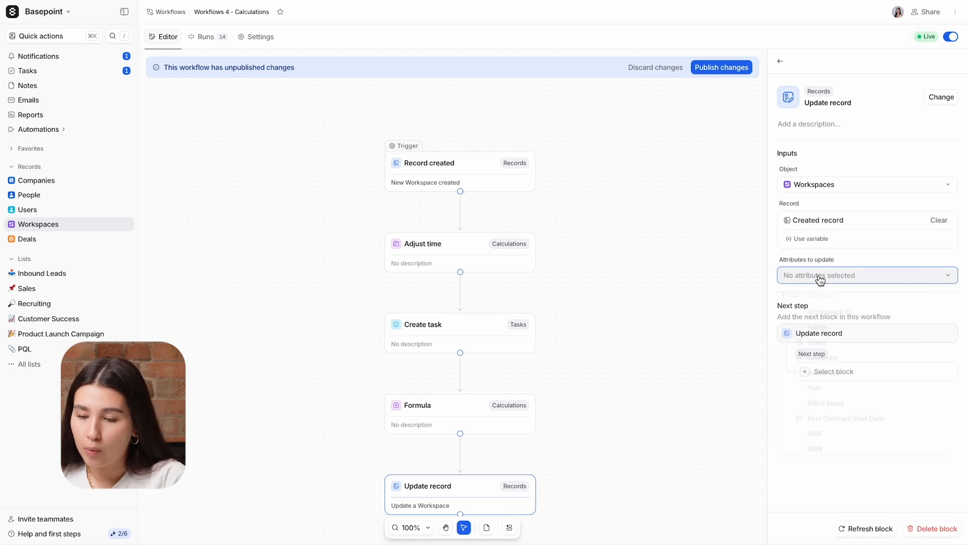
Set the workspace's MRR attribute to the Formula step's Result.
{"action": "left_click", "coordinate": [822, 277]}
{"action": "left_click", "coordinate": [790, 454]}
{"action": "left_click", "coordinate": [796, 490]}
{"action": "left_click", "coordinate": [815, 332]}
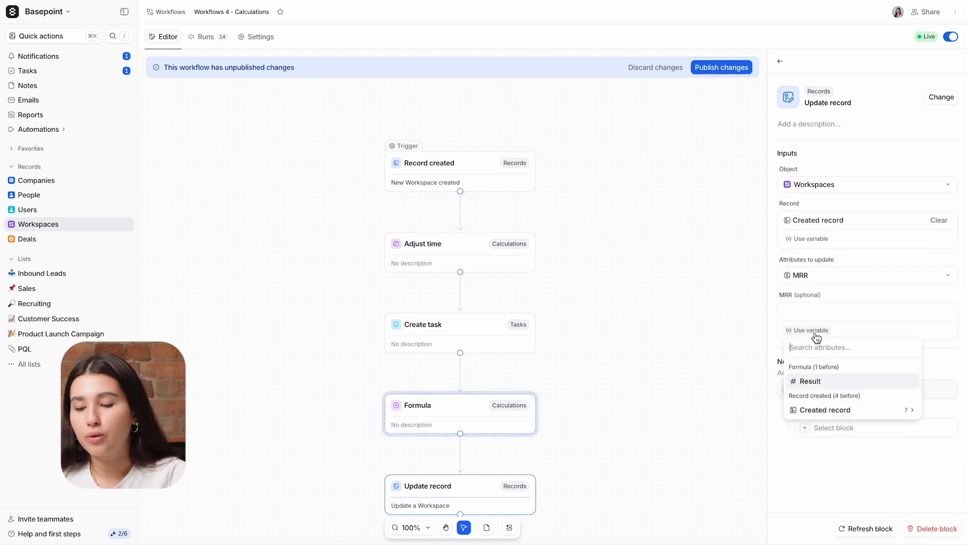
{"action": "left_click", "coordinate": [820, 382]}
{"action": "scroll", "coordinate": [698, 381], "scroll_direction": "down", "scroll_amount": 1}
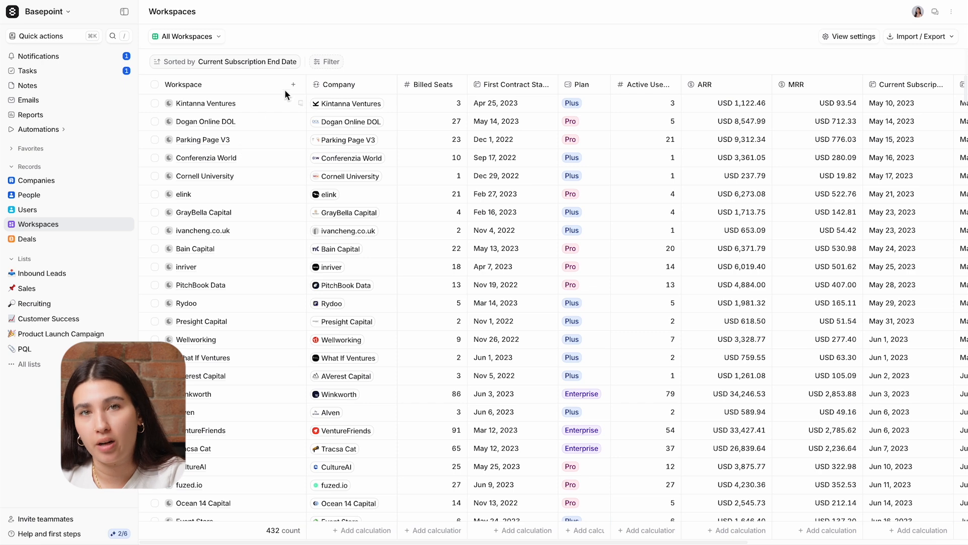
Create workspace 'Workflow Test Workspace' for TripleDart with a workspace ID and ARR 12000.
{"action": "left_click", "coordinate": [291, 87]}
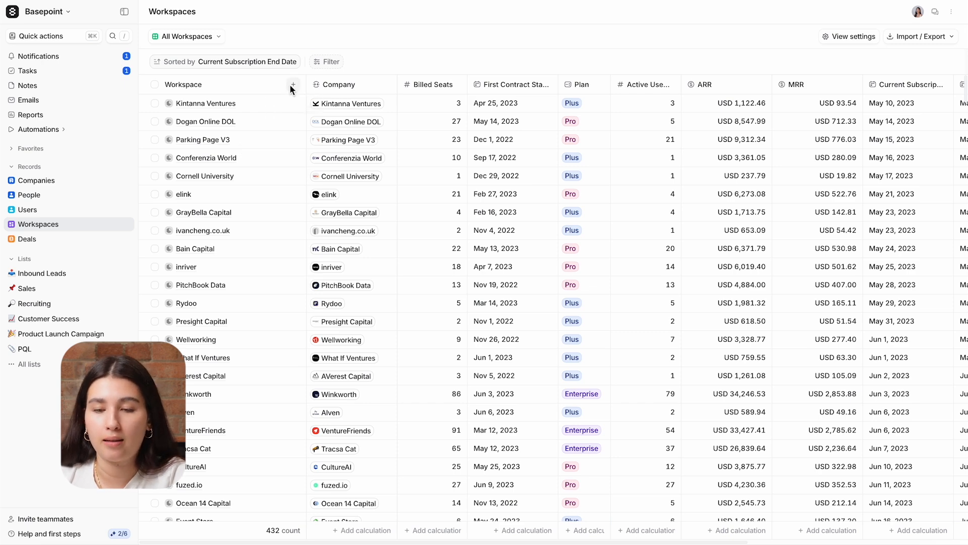
{"action": "type", "text": "1827"}
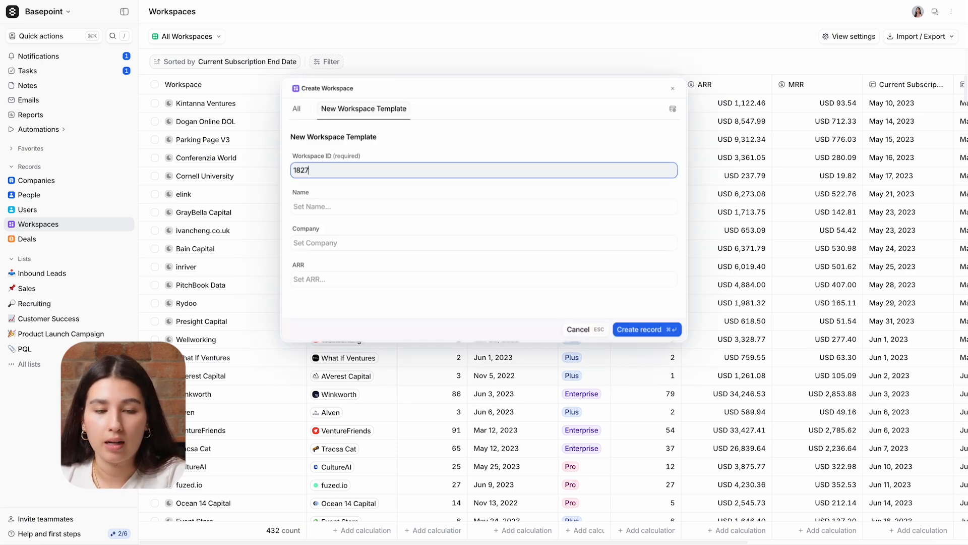
{"action": "type", "text": "3618"}
{"action": "left_click", "coordinate": [315, 206]}
{"action": "type", "text": "Workflow Test Workspace"}
{"action": "left_click", "coordinate": [315, 243]}
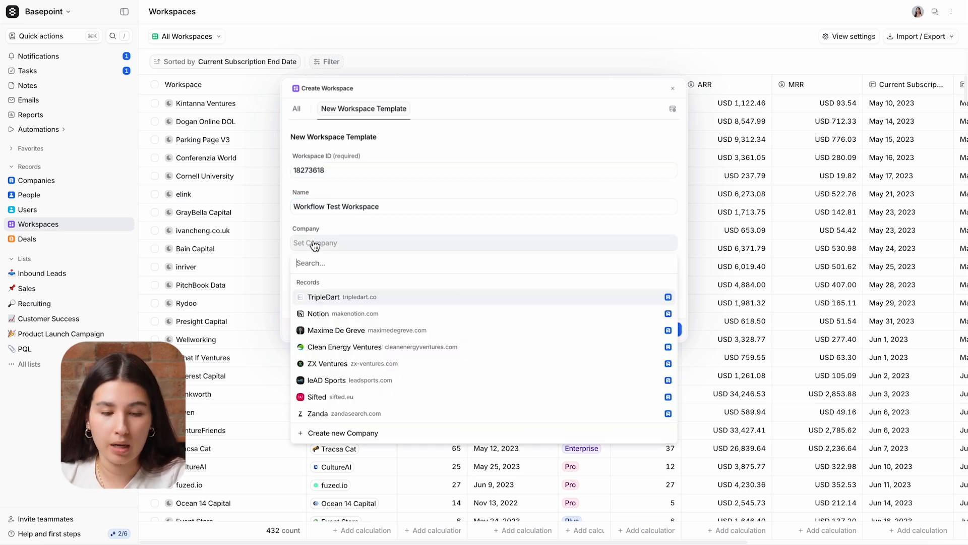
{"action": "left_click", "coordinate": [316, 297]}
{"action": "left_click", "coordinate": [316, 279]}
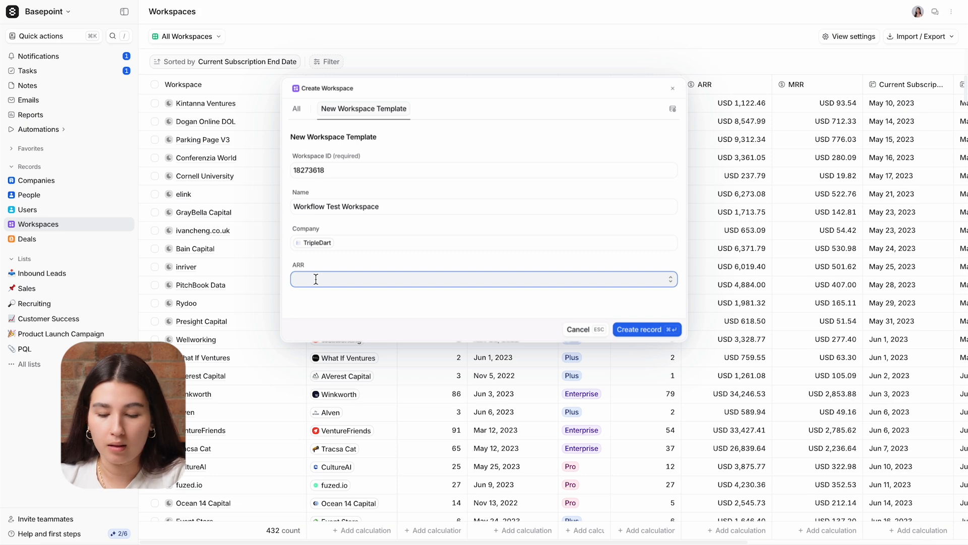
{"action": "type", "text": "12000"}
{"action": "left_click", "coordinate": [633, 328]}
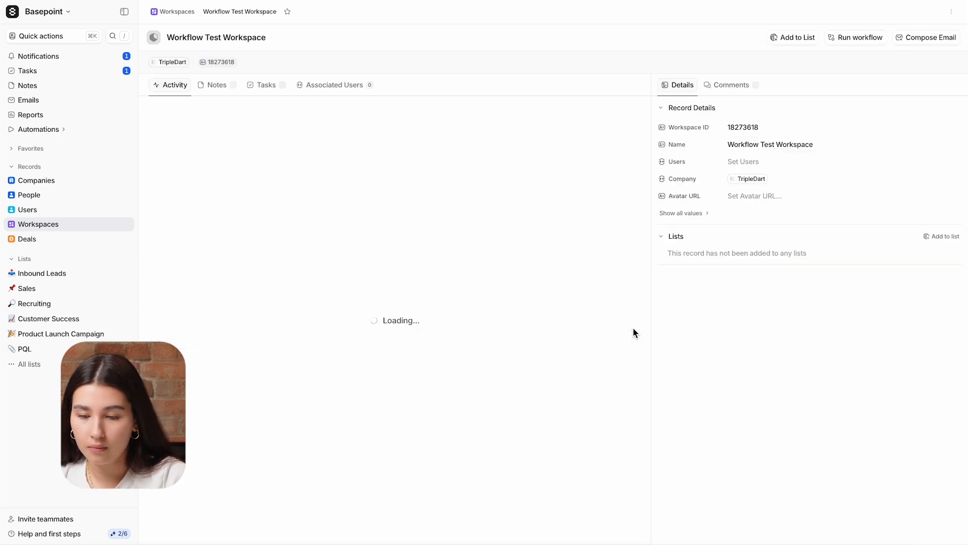
{"action": "left_click", "coordinate": [116, 223]}
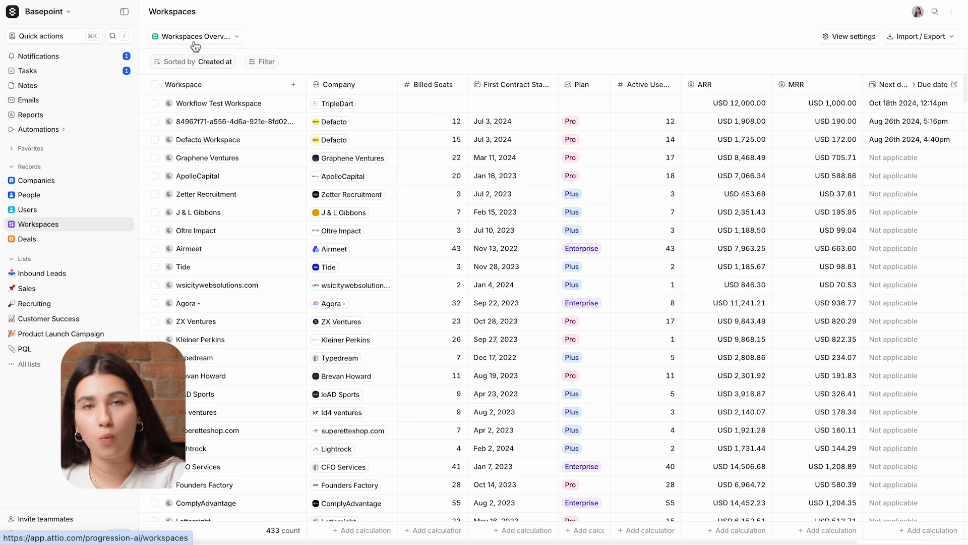
Scroll the Workspaces table right to check the new workspace's MRR of USD 1,000.00.
{"action": "scroll", "coordinate": [426, 104], "scroll_direction": "right", "scroll_amount": 5}
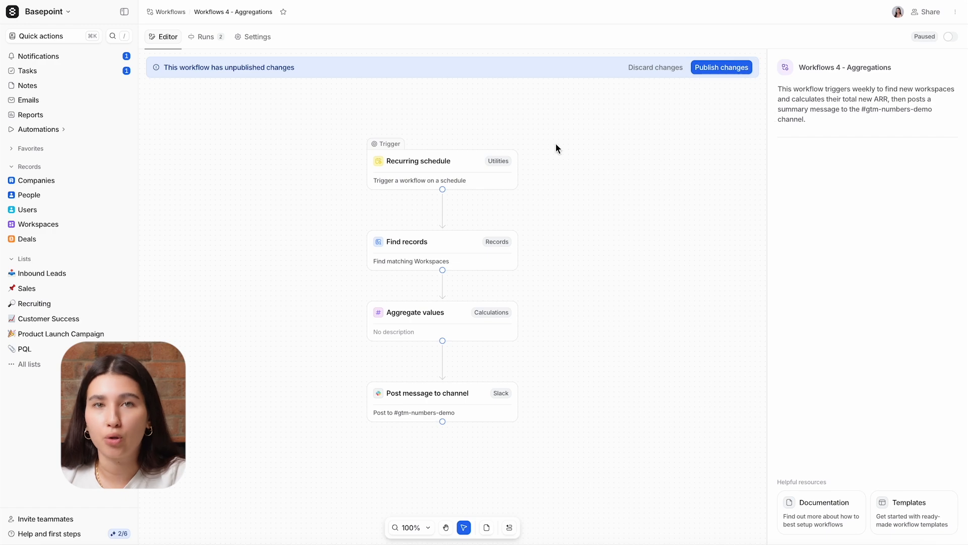
Review the Recurring schedule trigger, Find records filter conditions and Aggregate values settings.
{"action": "left_click", "coordinate": [469, 171]}
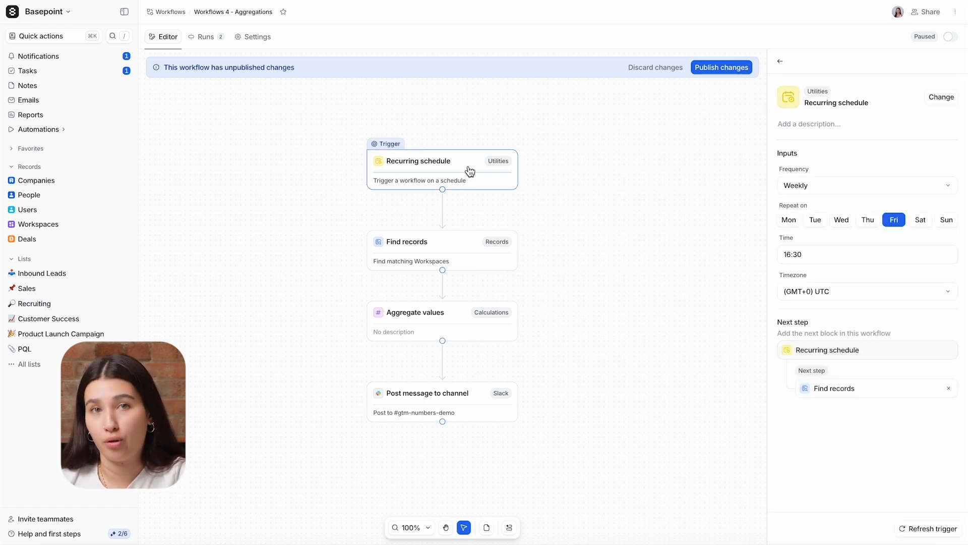
{"action": "left_click", "coordinate": [467, 249]}
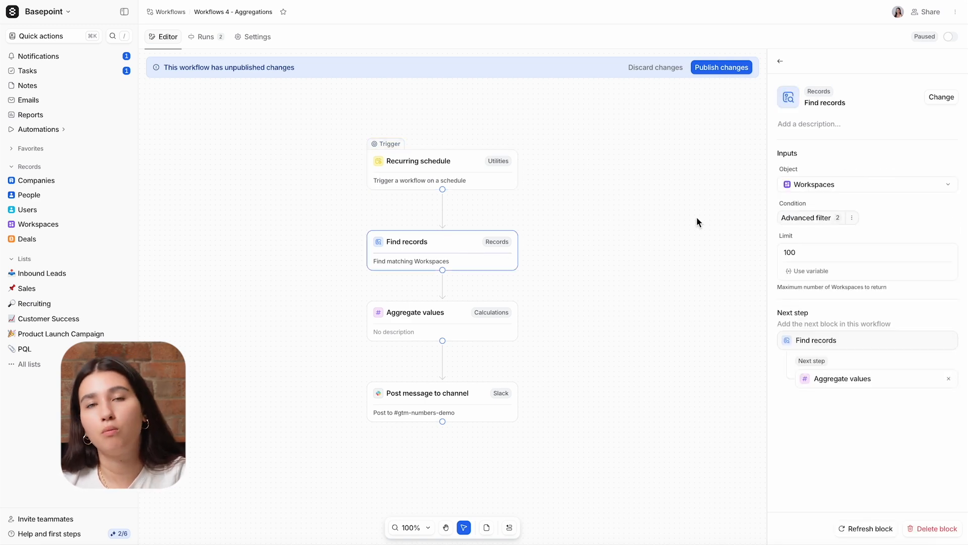
{"action": "left_click", "coordinate": [800, 220]}
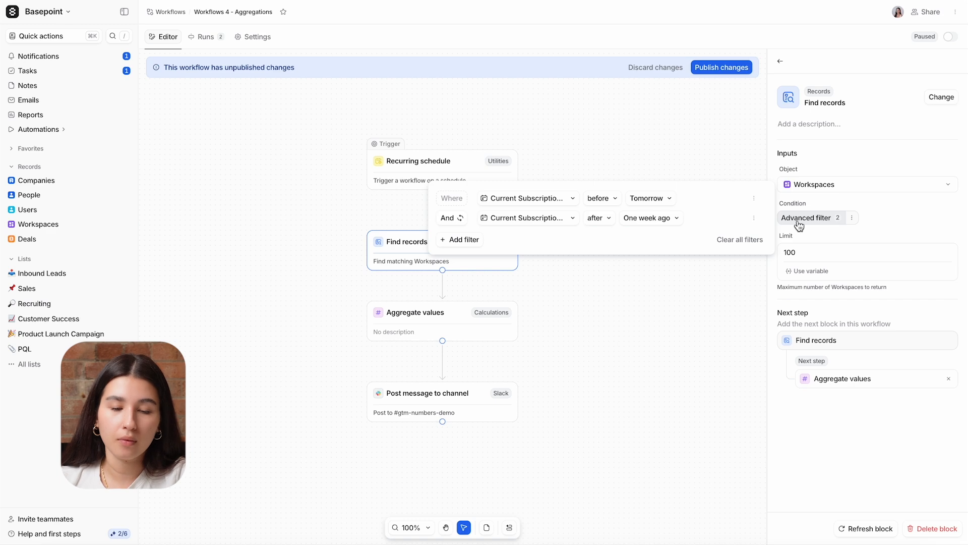
{"action": "left_click", "coordinate": [483, 318]}
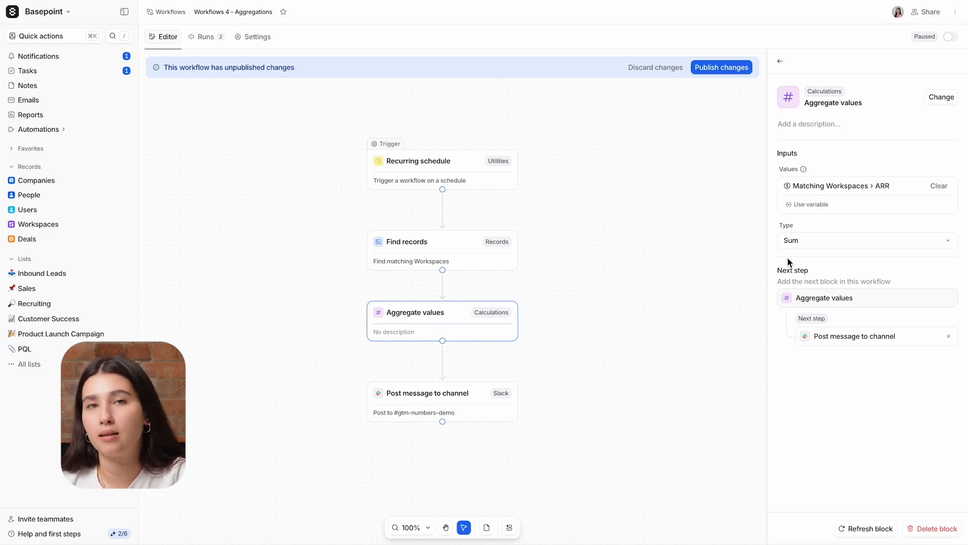
Keep Sum as the aggregation type and review the Post message to #gtm-numbers-demo step.
{"action": "left_click", "coordinate": [841, 244]}
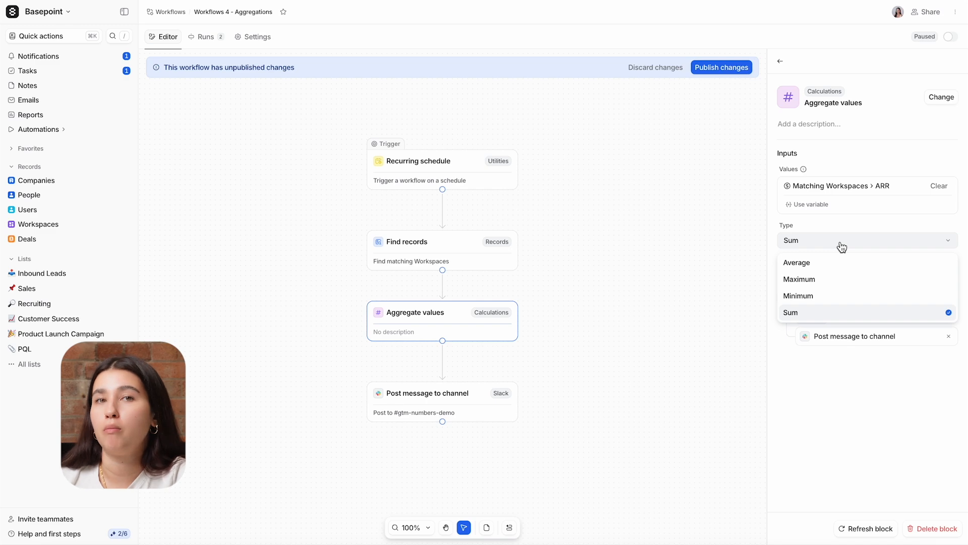
{"action": "left_click", "coordinate": [842, 246]}
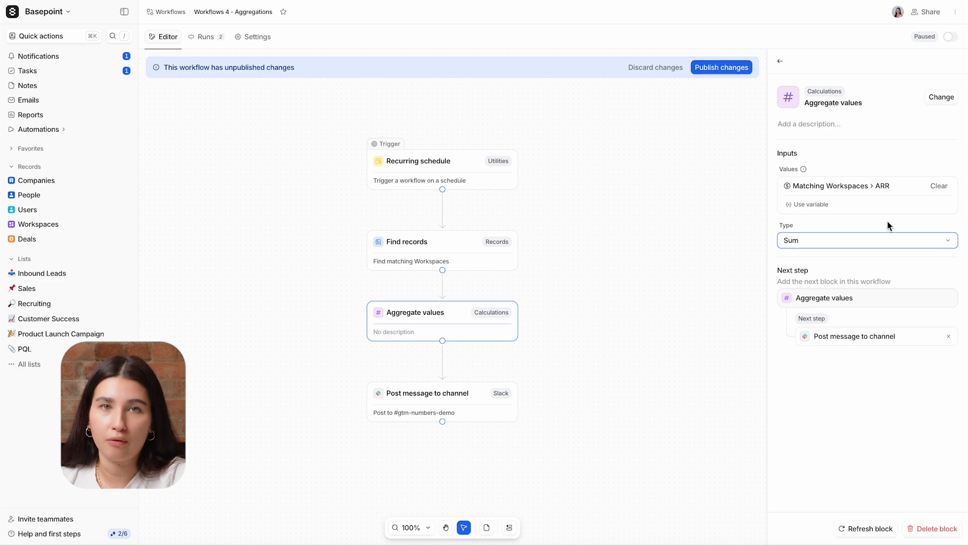
{"action": "left_click", "coordinate": [482, 407]}
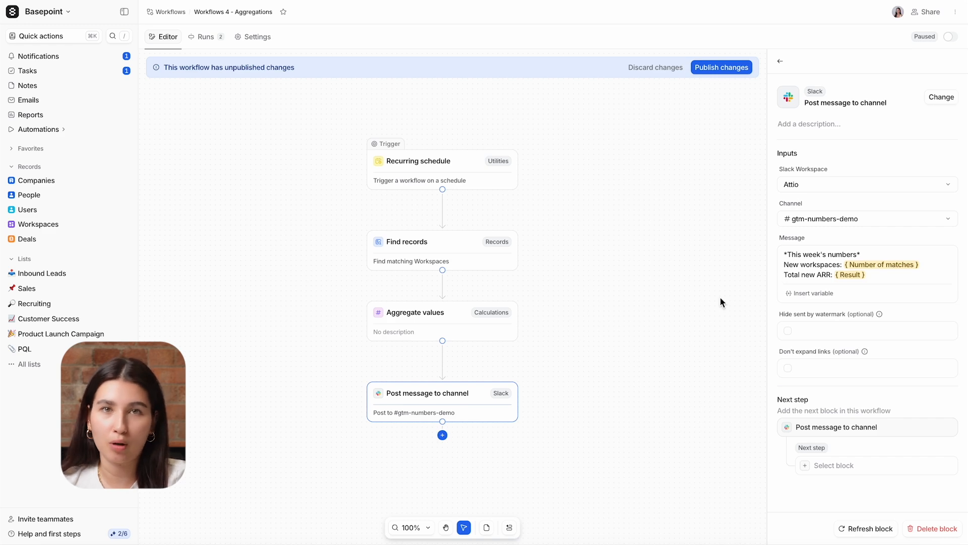
Add a Random number calculation step (min 0, max 100) after the Post message to channel block.
{"action": "left_click", "coordinate": [443, 435]}
{"action": "scroll", "coordinate": [925, 417], "scroll_direction": "down", "scroll_amount": 5}
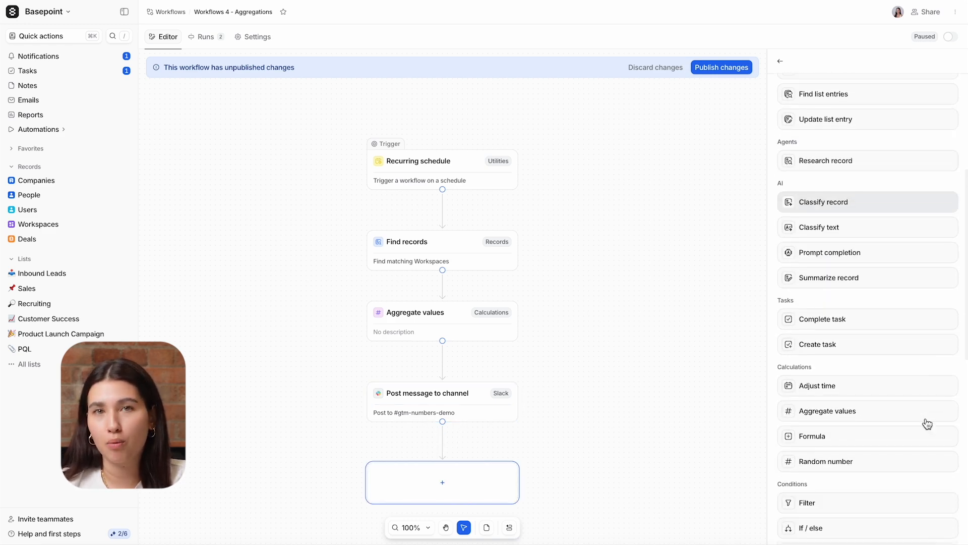
{"action": "scroll", "coordinate": [925, 416], "scroll_direction": "down", "scroll_amount": 3}
{"action": "left_click", "coordinate": [904, 315]}
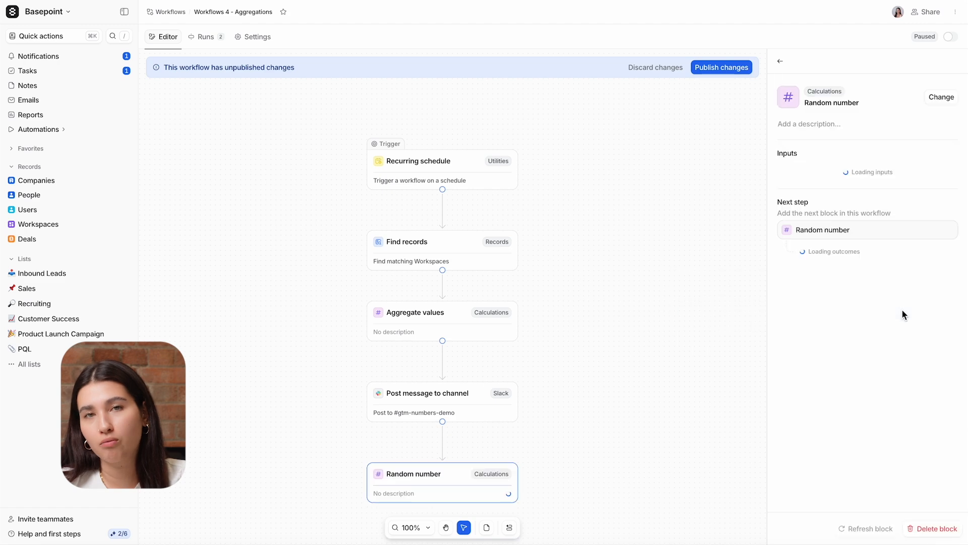